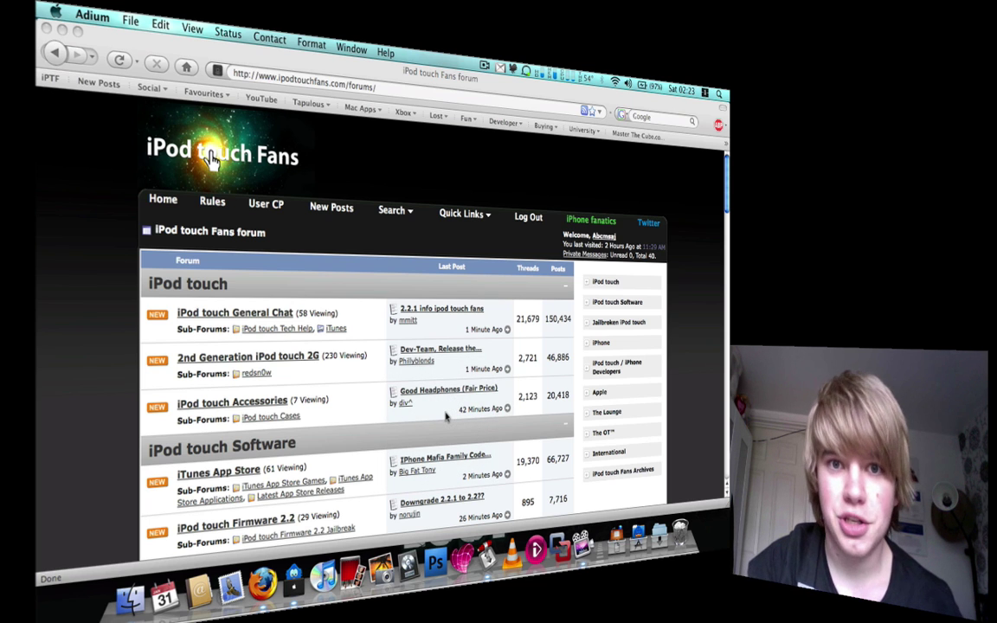
Step: Open redsn0w.com in a new browser tab
click(93, 215)
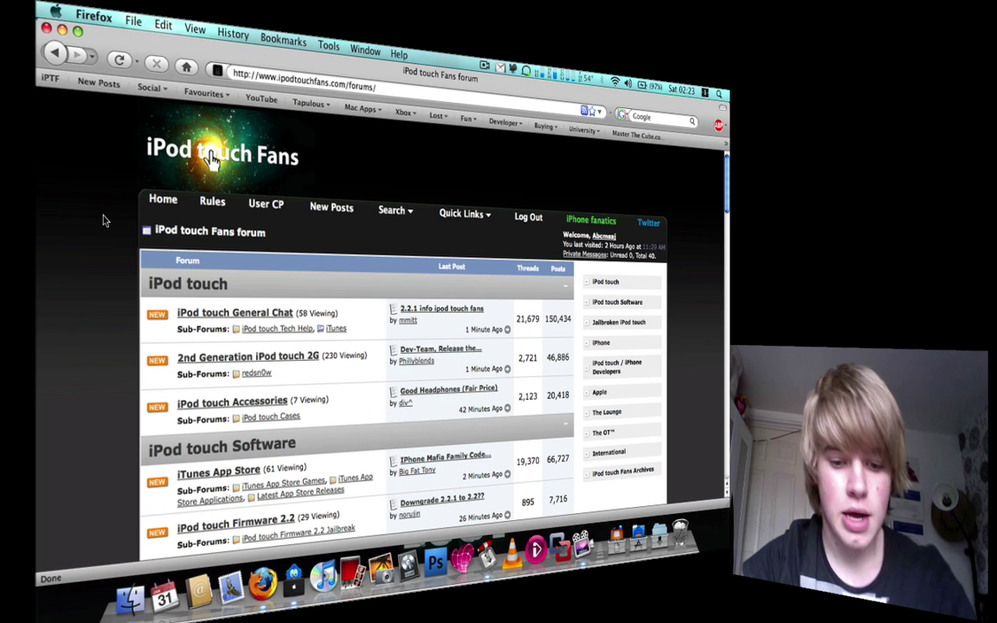
key(super+t)
text(redsn0w)
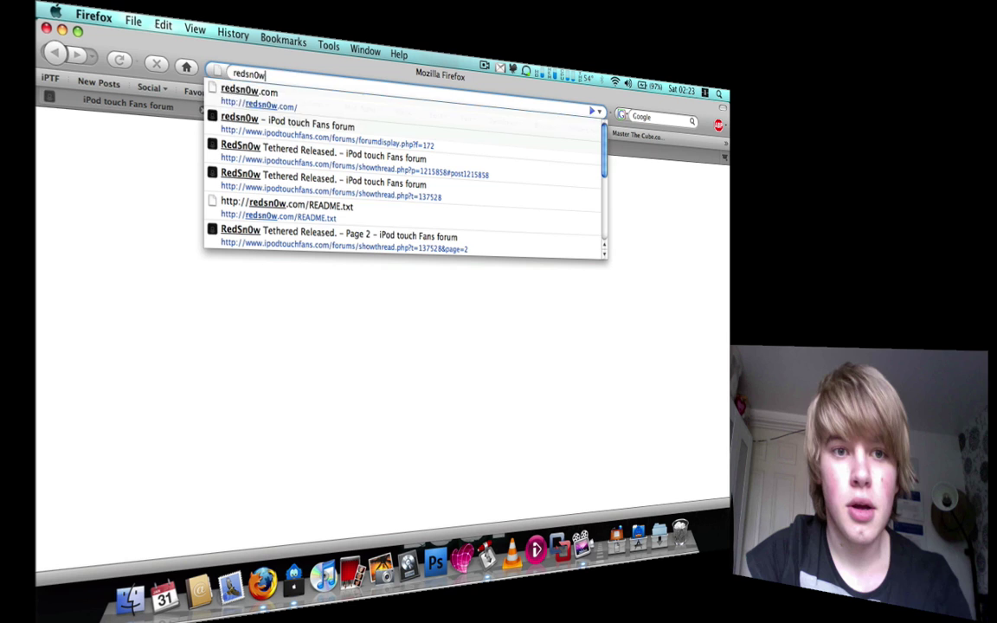
key(Return)
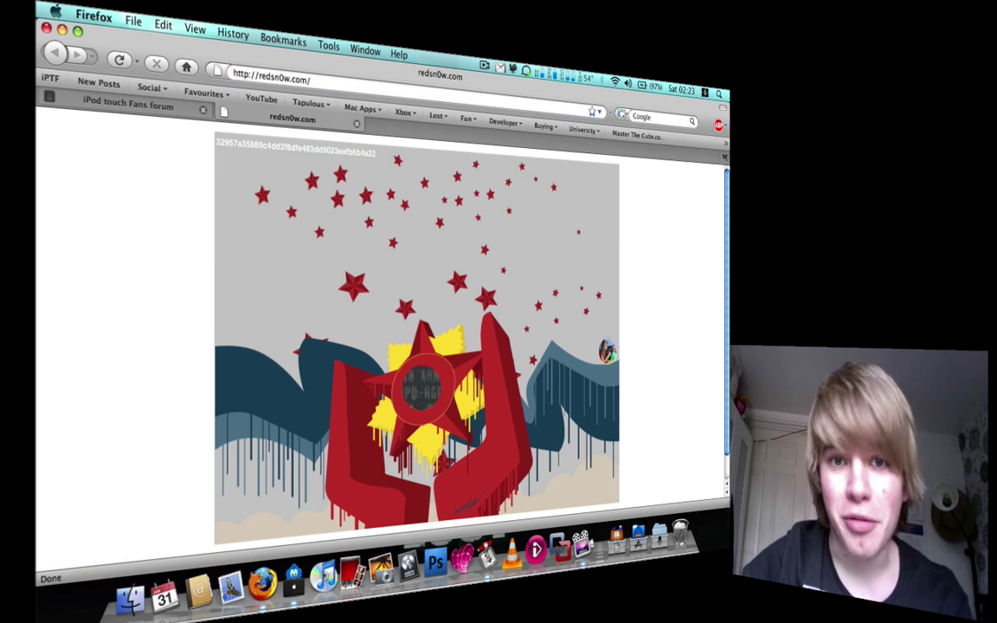
Step: Follow the UNSUPPORTED TETHERED REDSN0W - REDSN0W LITE link below the page's artwork
scroll(369, 234, down, 2)
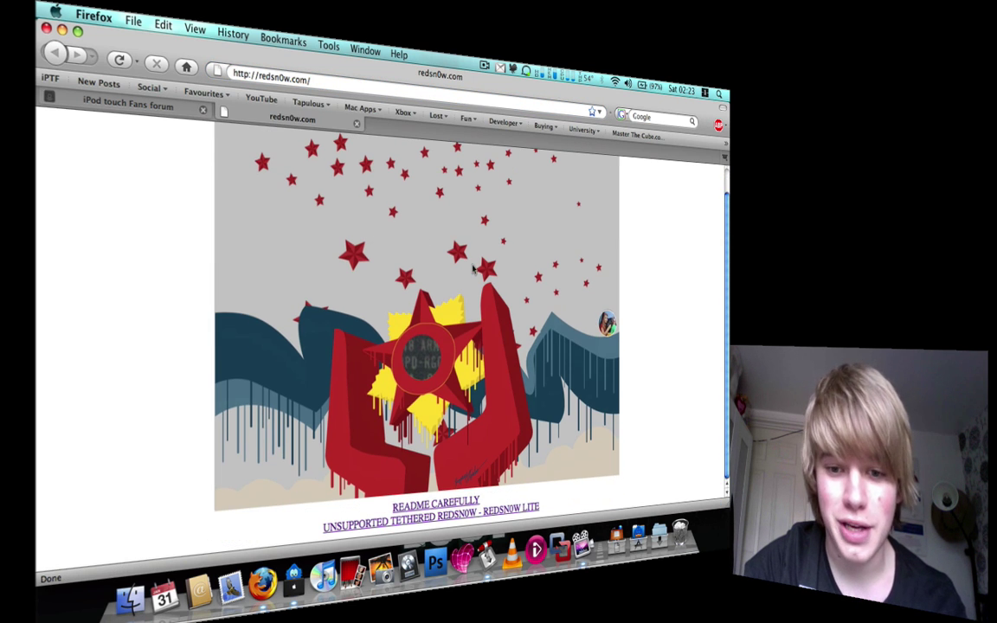
scroll(433, 330, up, 2)
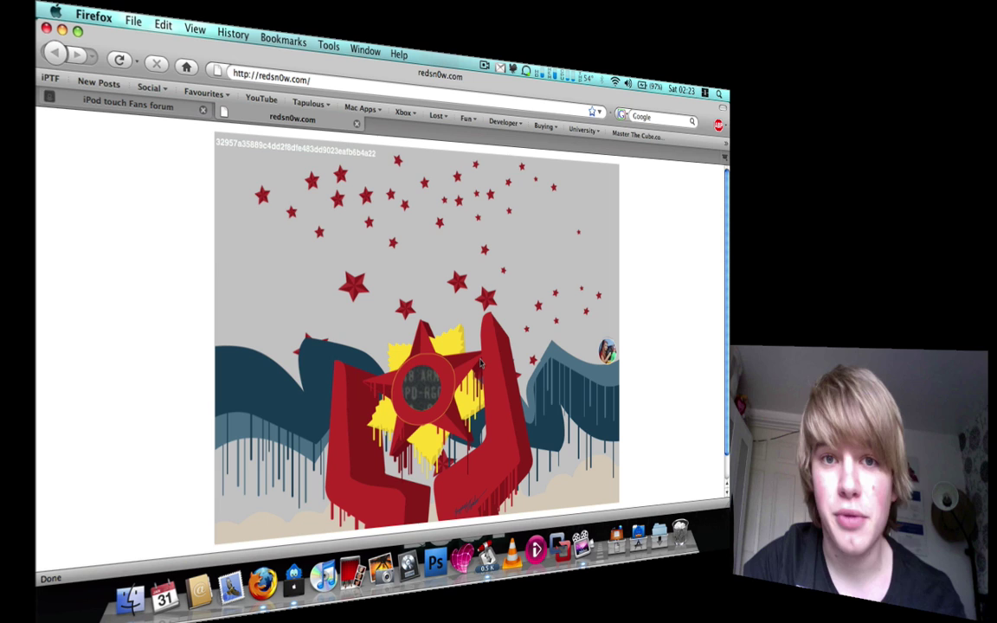
scroll(450, 282, down, 2)
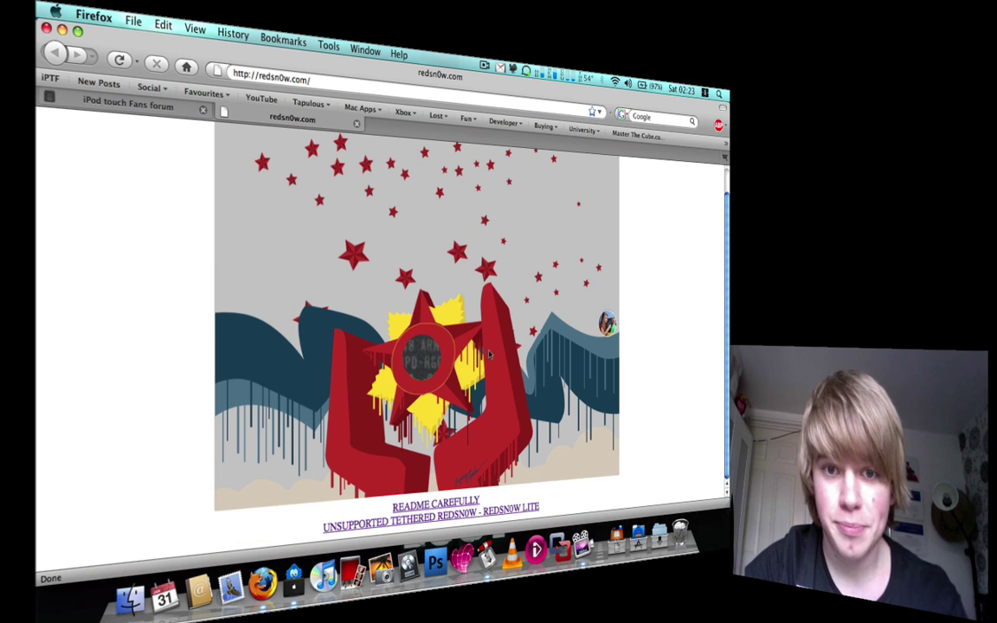
click(412, 524)
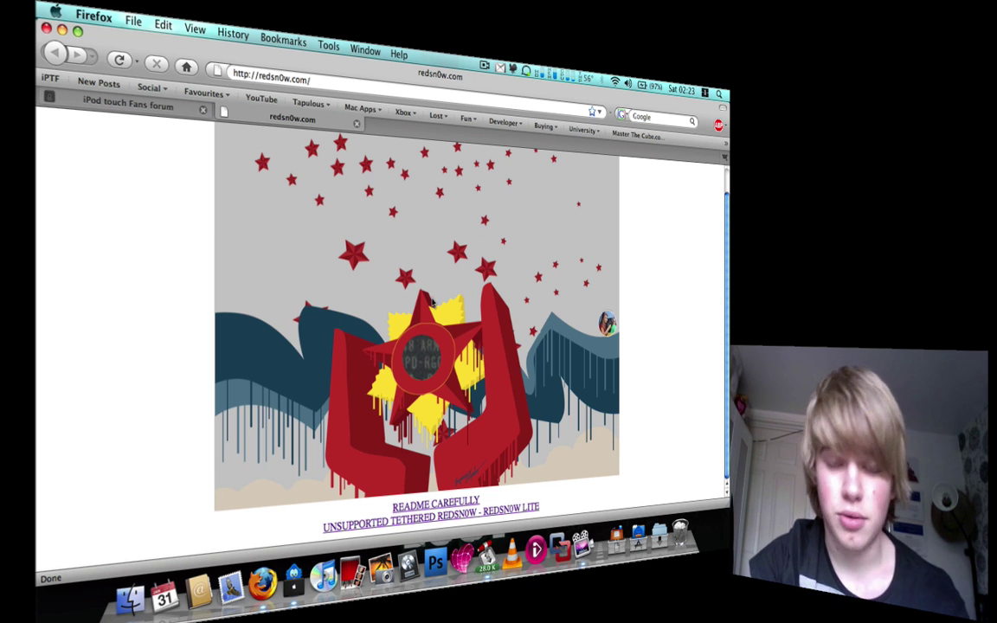
Step: Open the README CAREFULLY file and highlight its two-line warning about the tethered jailbreak
click(467, 501)
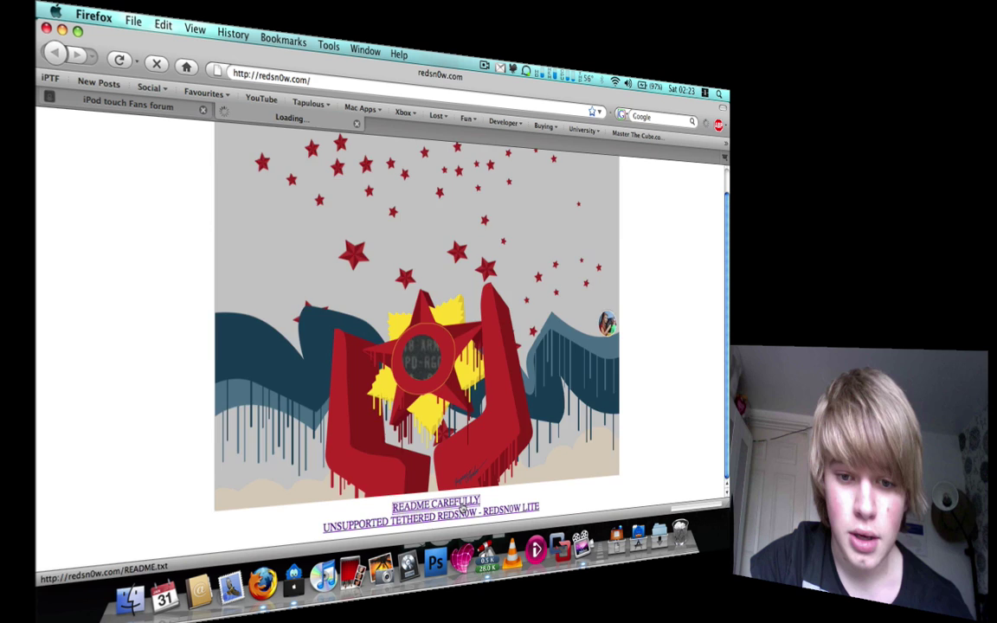
scroll(203, 173, down, 2)
scroll(206, 181, down, 2)
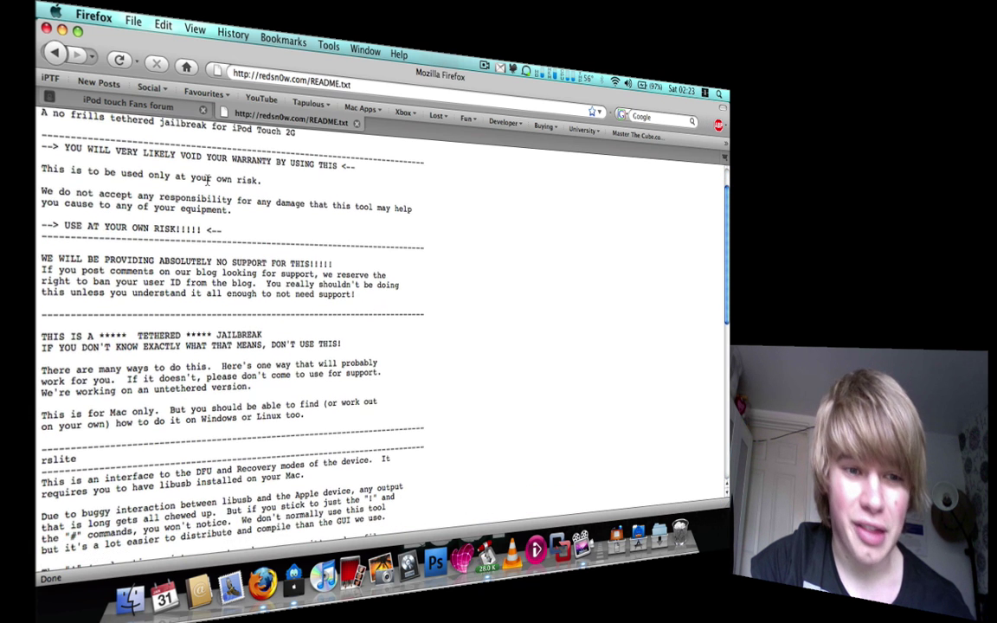
scroll(206, 181, down, 6)
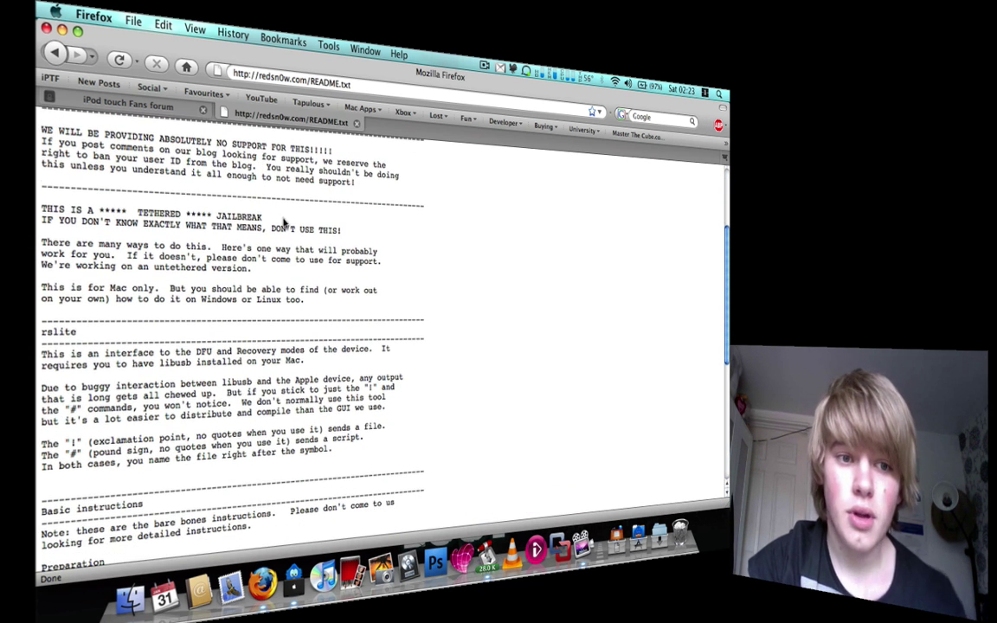
drag(341, 231, 34, 206)
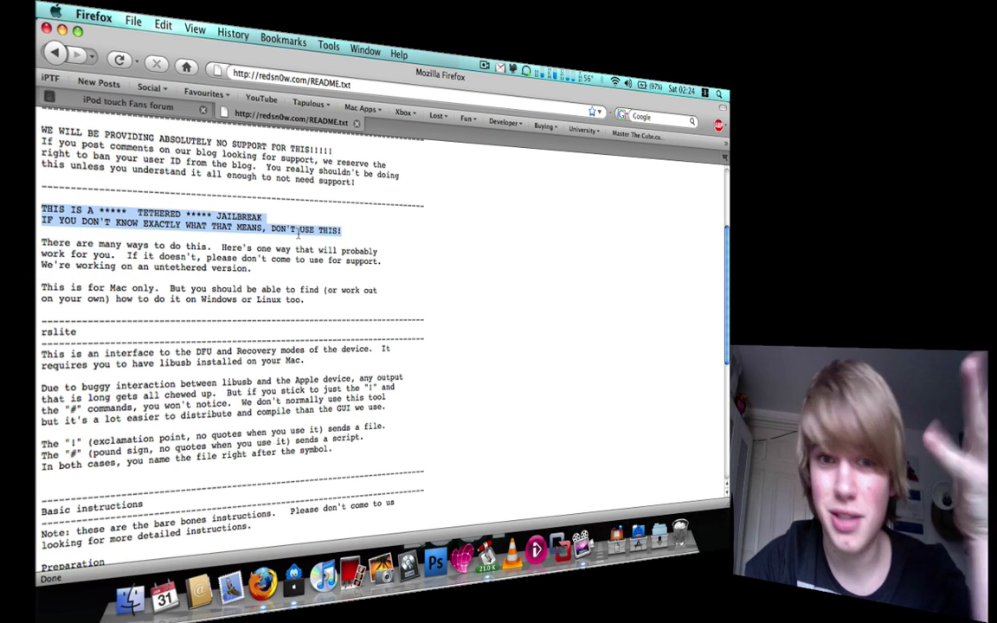
Step: Skim the README and highlight its void-warranty line and its USE AT YOUR OWN RISK line
scroll(415, 241, up, 8)
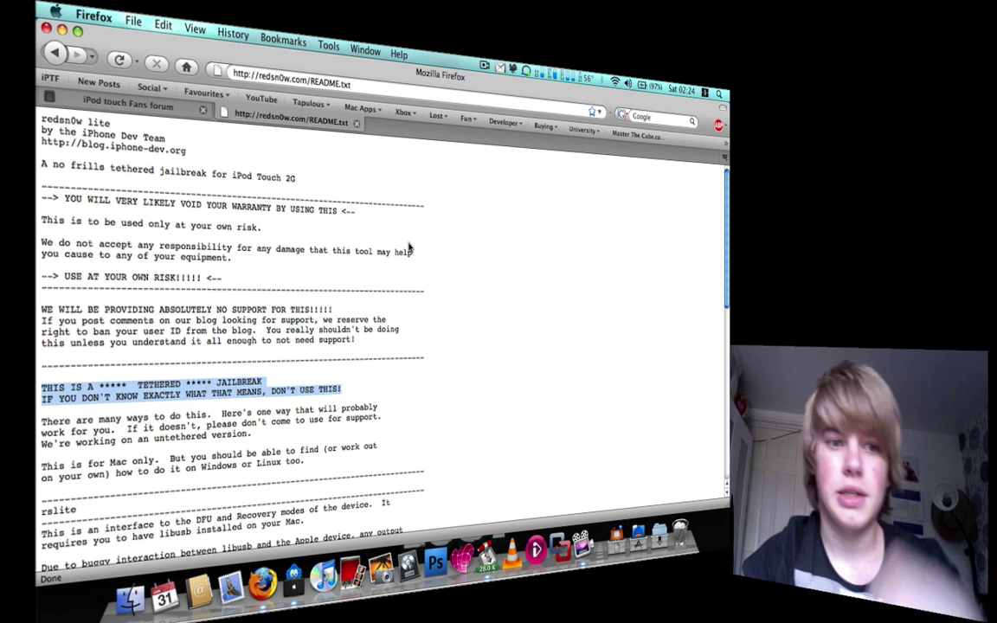
scroll(363, 250, down, 15)
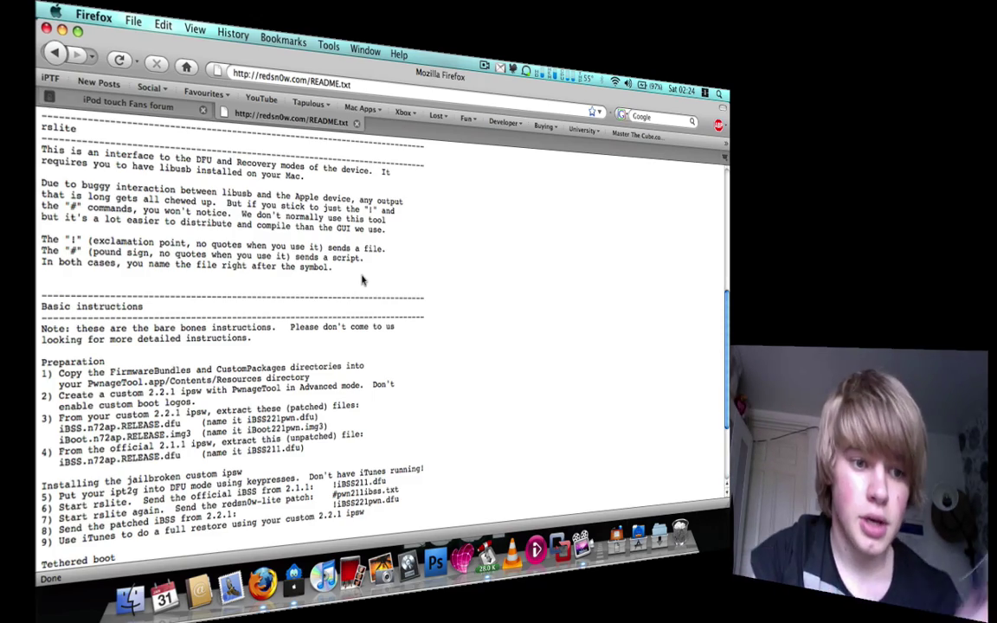
scroll(361, 280, up, 15)
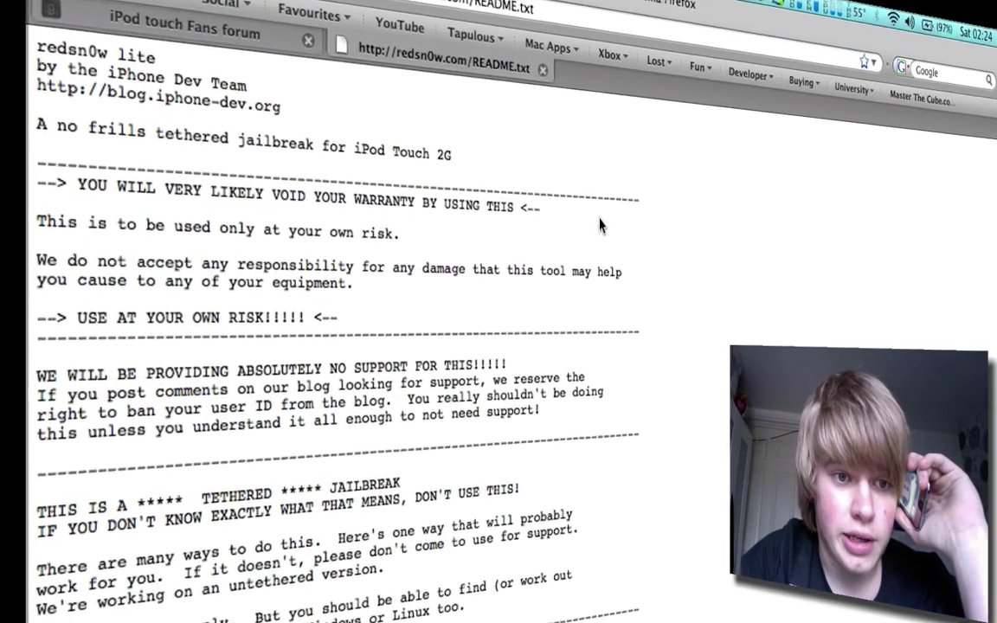
drag(391, 202, 23, 196)
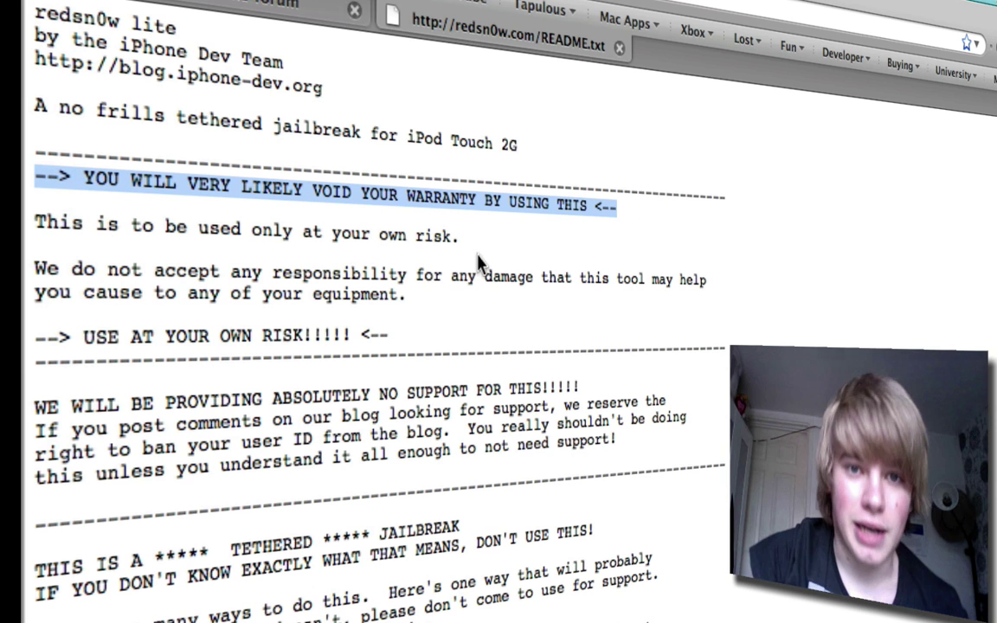
drag(468, 330, 26, 355)
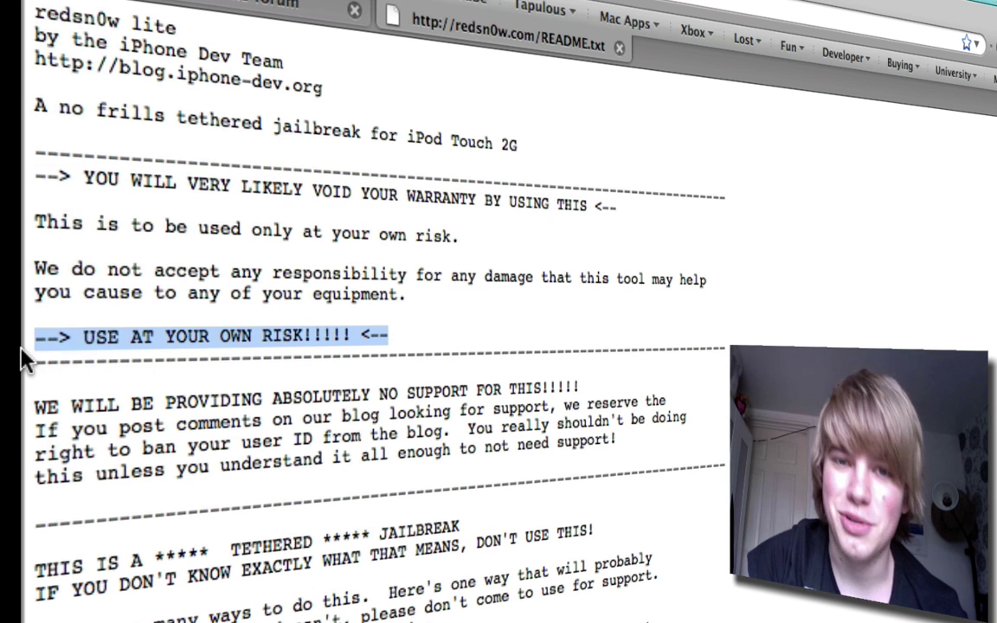
scroll(675, 307, down, 1)
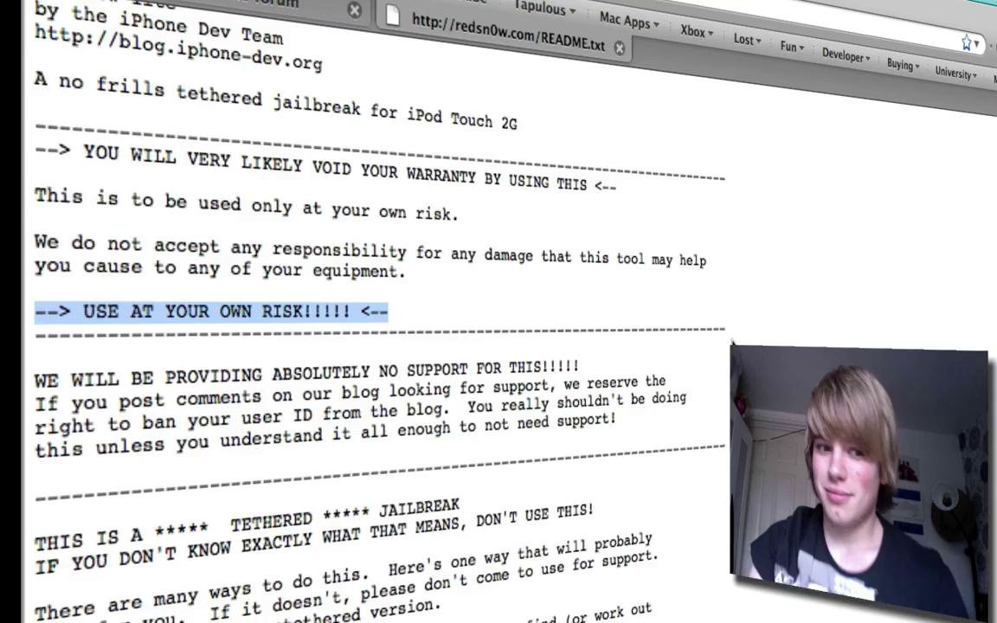
Step: Bring up the README's basic instructions, launch PwnageTool from the Applications folder and accept its copyright notice
scroll(731, 341, down, 6)
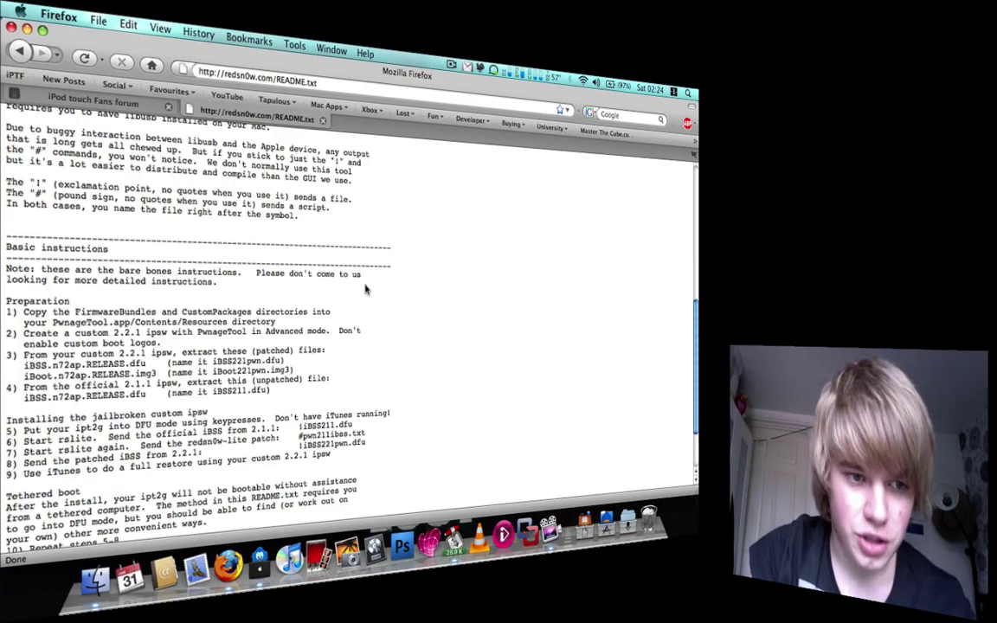
scroll(365, 290, down, 3)
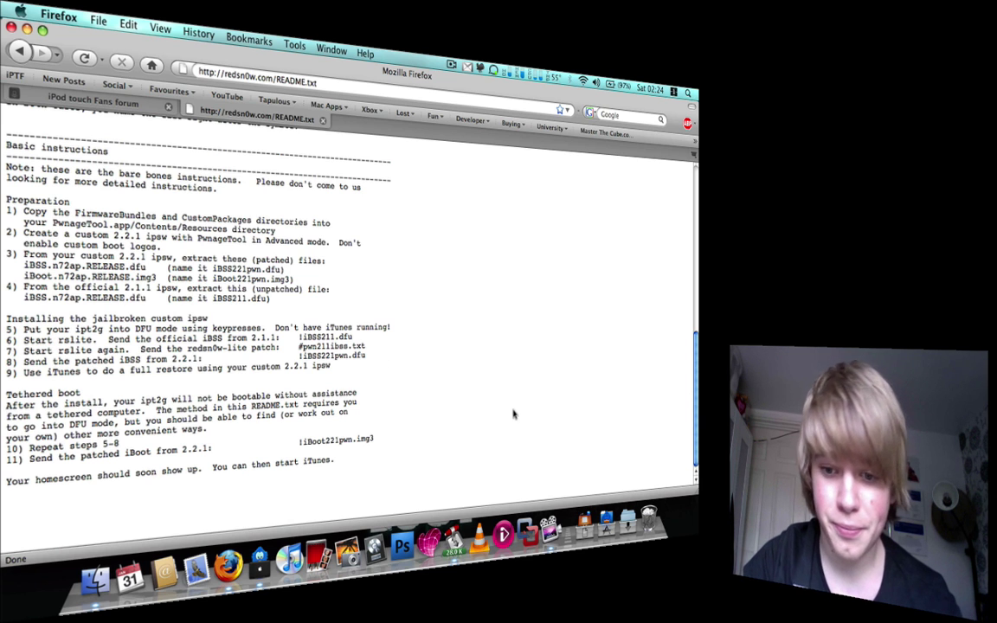
click(606, 519)
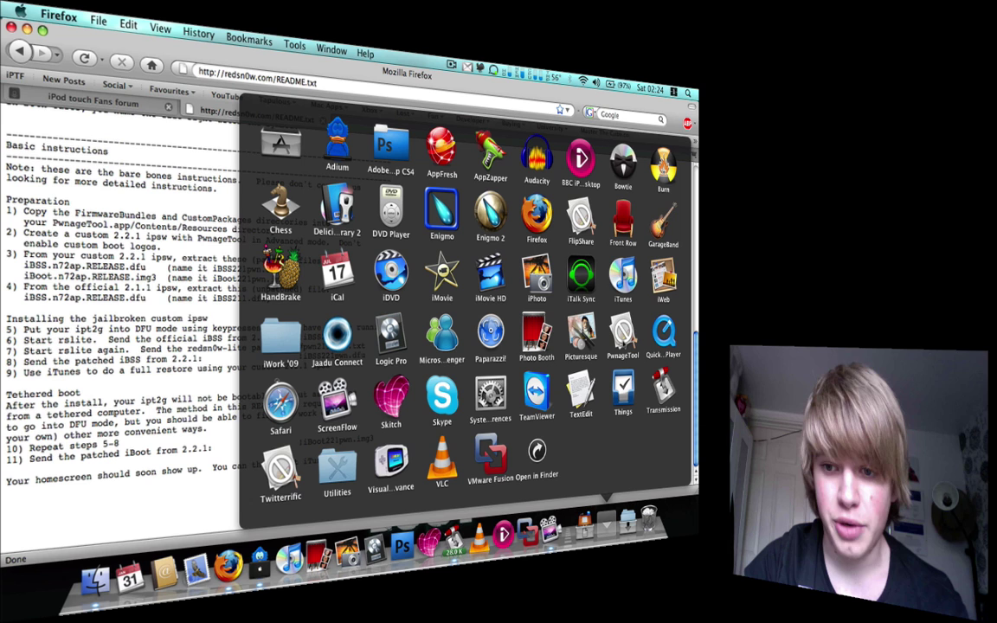
click(624, 343)
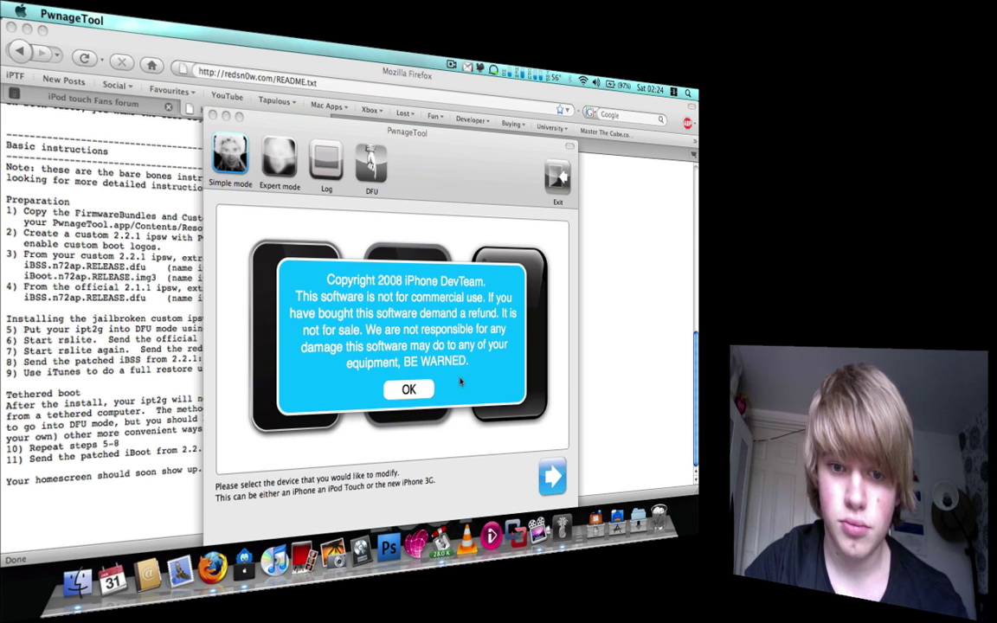
key(Return)
drag(467, 180, 502, 157)
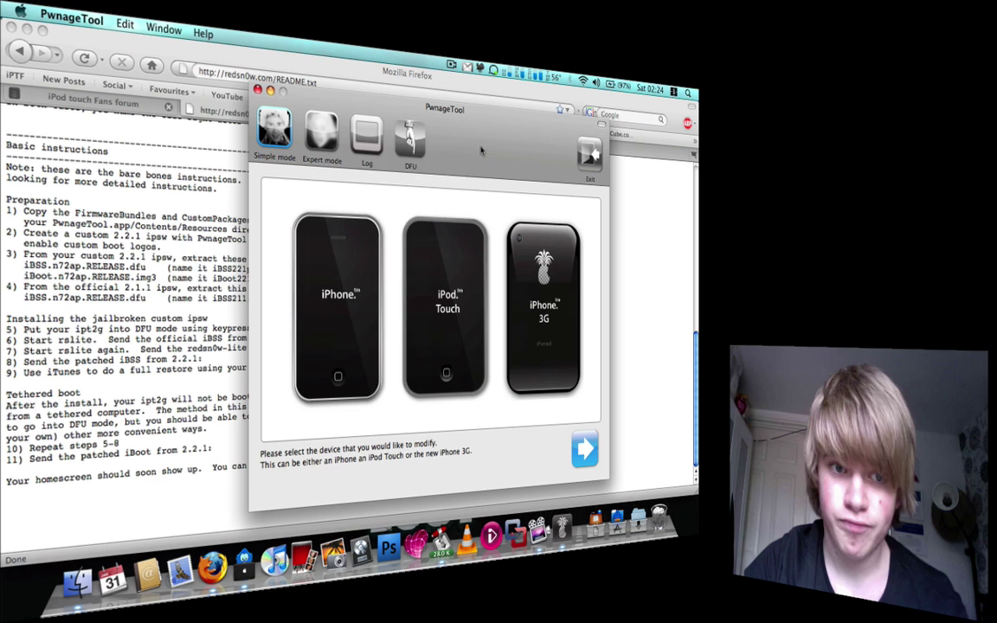
Step: Open the Jailbreak folder inside Documents in Finder and place rslite101.zip beside the rslite folder
click(76, 577)
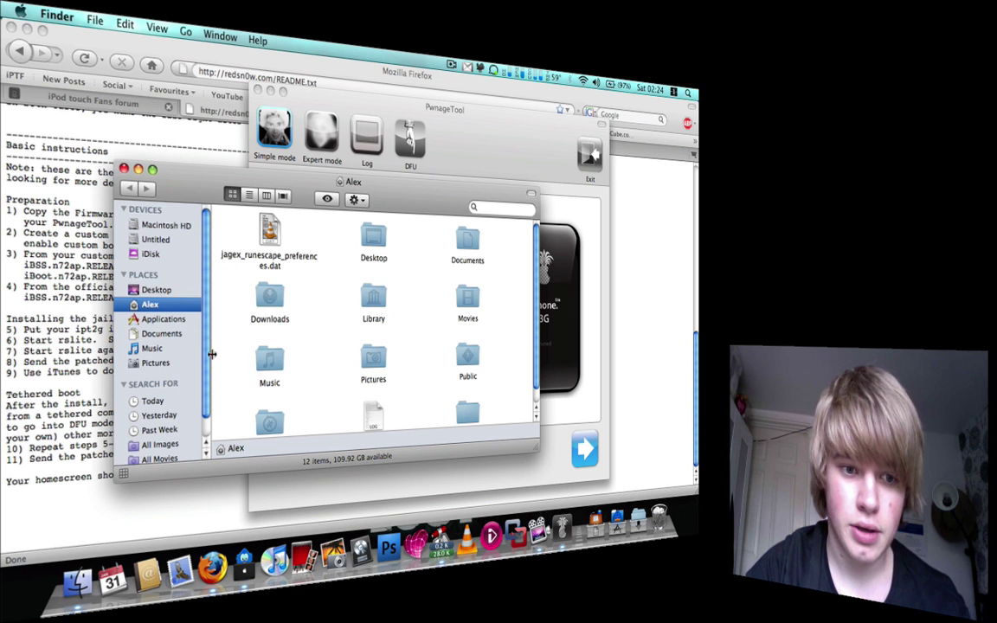
click(162, 334)
scroll(372, 407, down, 3)
double_click(374, 402)
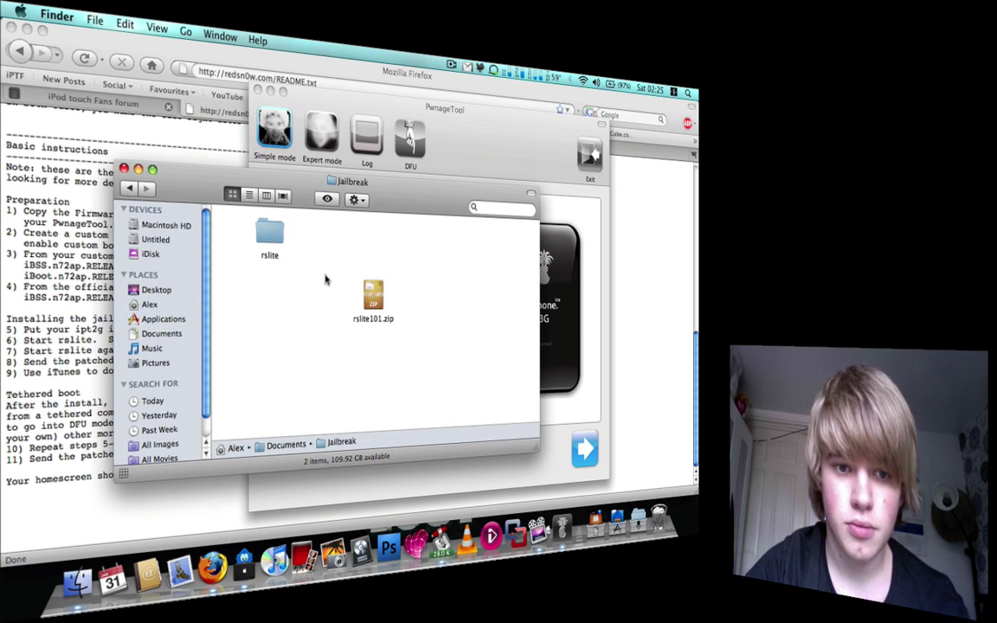
drag(385, 307, 312, 249)
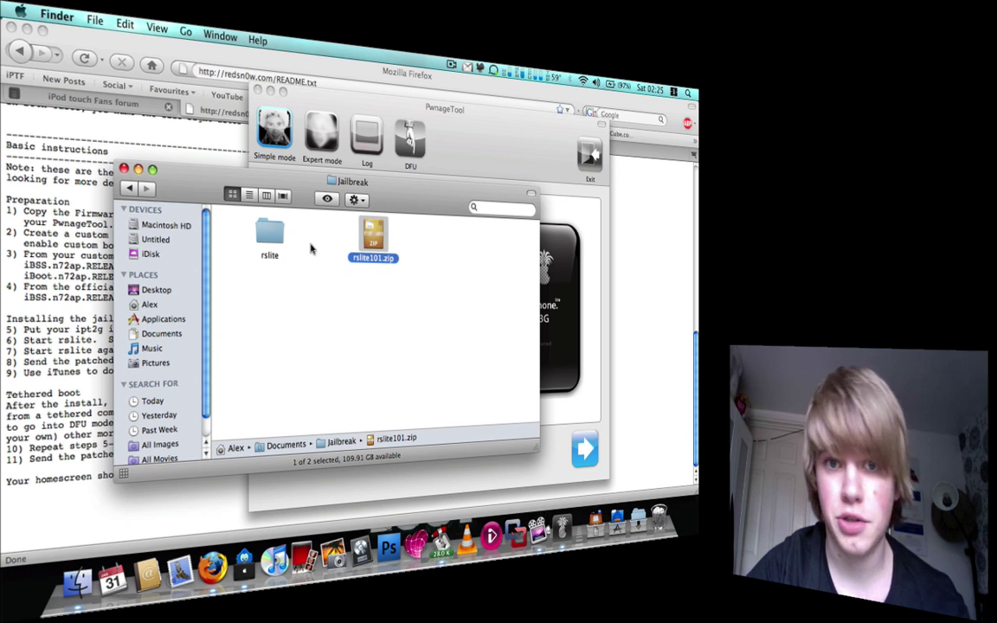
Step: Examine the rslite folder's CustomPackages and FirmwareBundles subfolders and close the Finder window
click(374, 347)
double_click(268, 232)
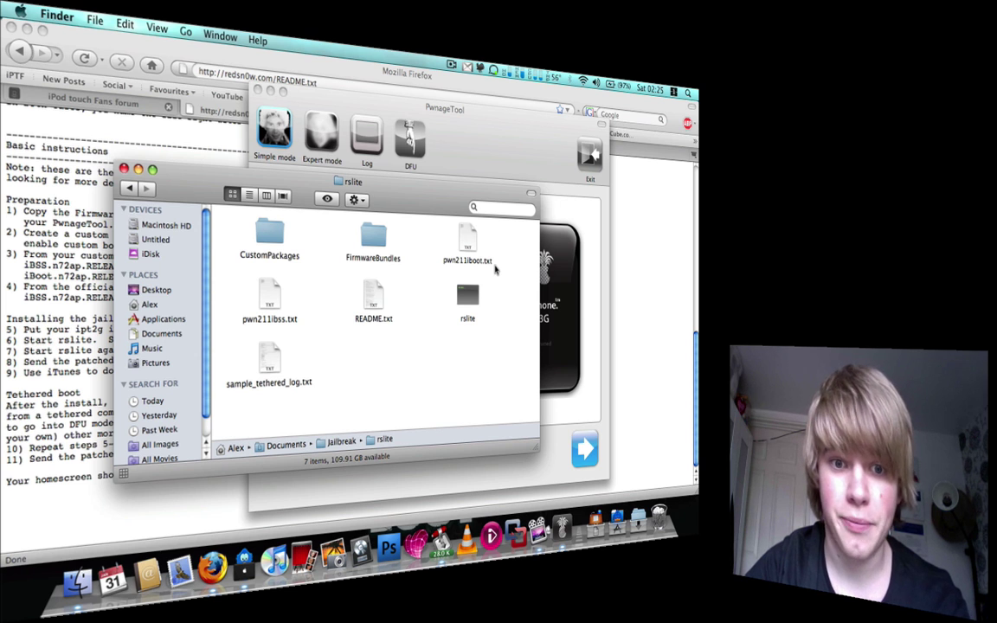
double_click(269, 232)
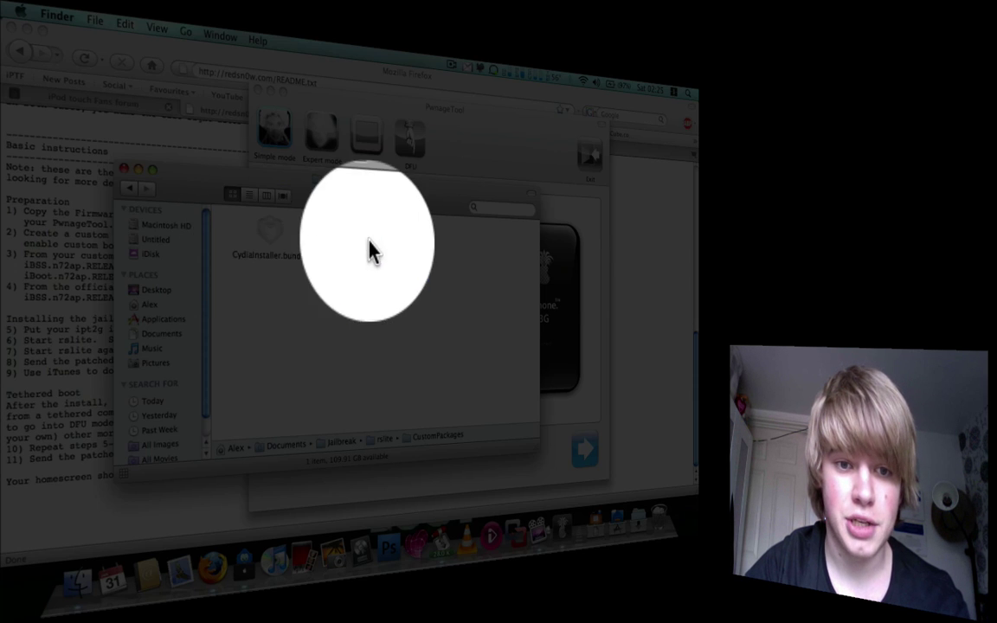
double_click(373, 236)
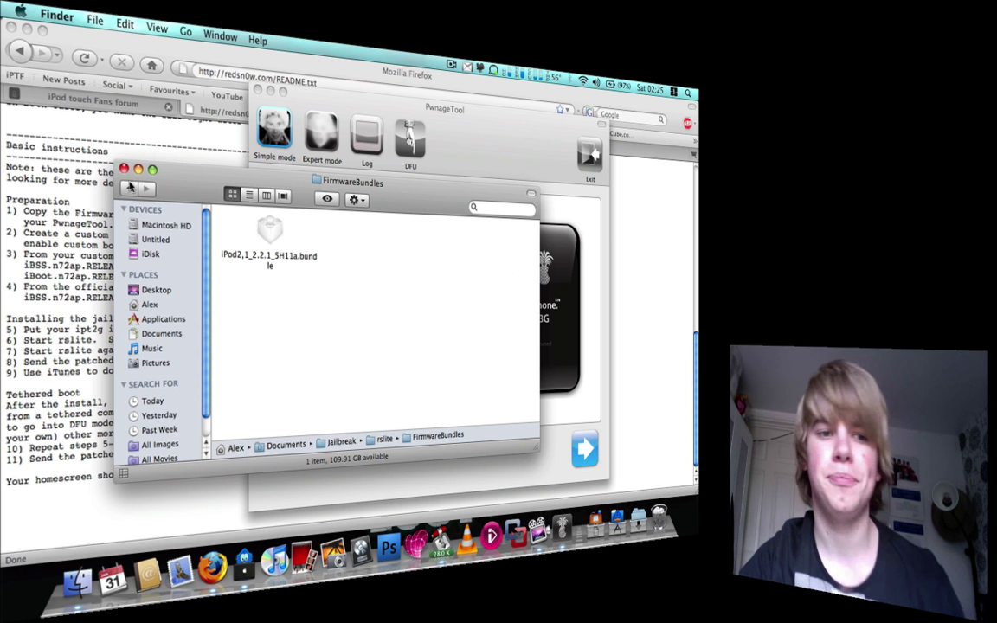
click(124, 169)
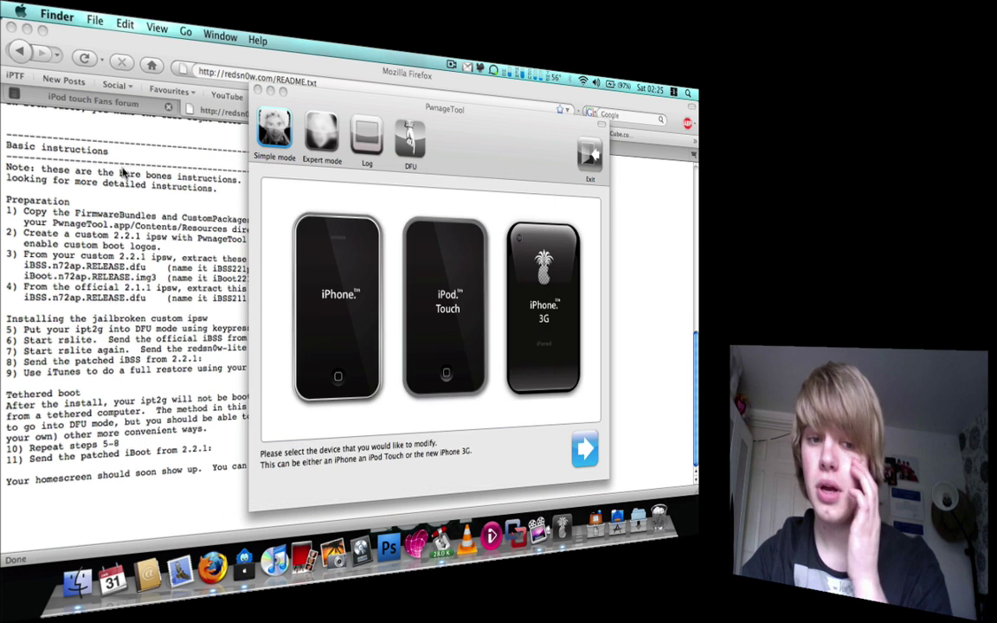
Step: Return to the README in Firefox and highlight the word libusb in the rslite section's requirements
click(129, 251)
drag(29, 201, 278, 299)
click(276, 347)
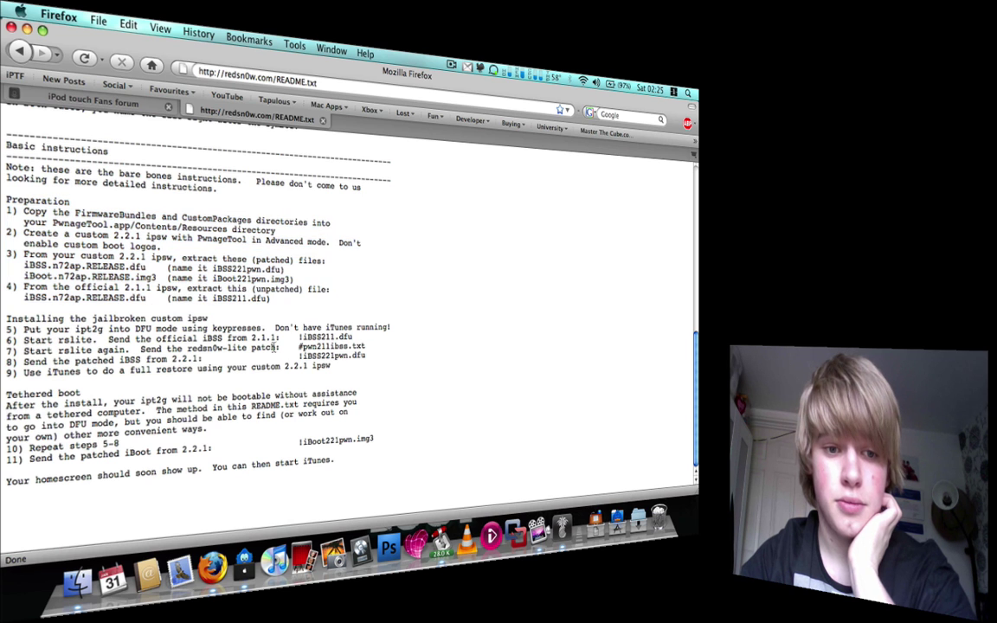
scroll(343, 376, up, 8)
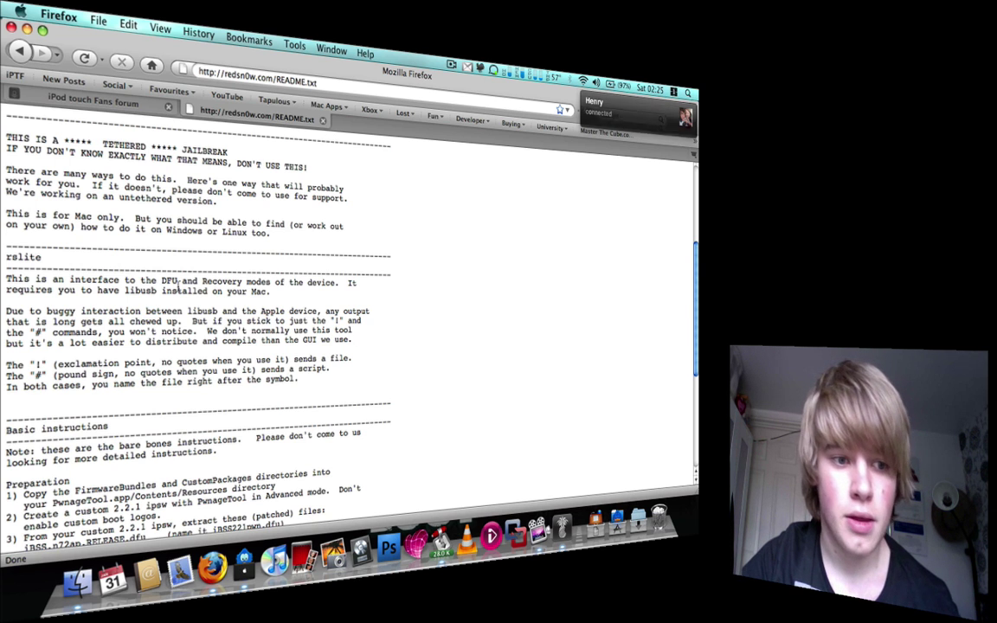
double_click(127, 291)
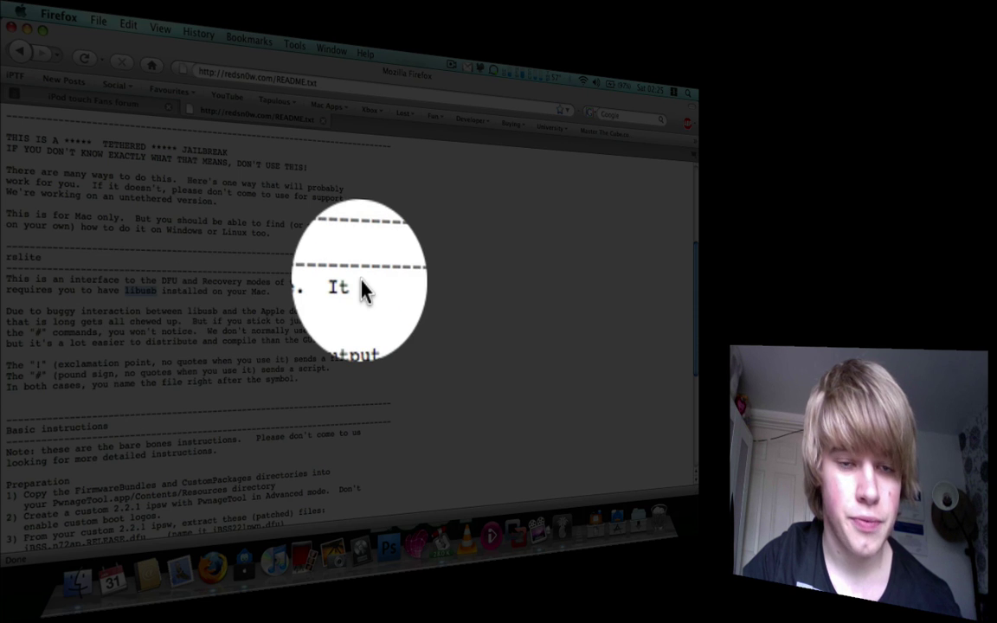
Step: Bring up SourceForge's libusb-1.0.0.tar.bz2 download in a new tab, cancel the file prompt and close that tab
key(super+t)
text(lib)
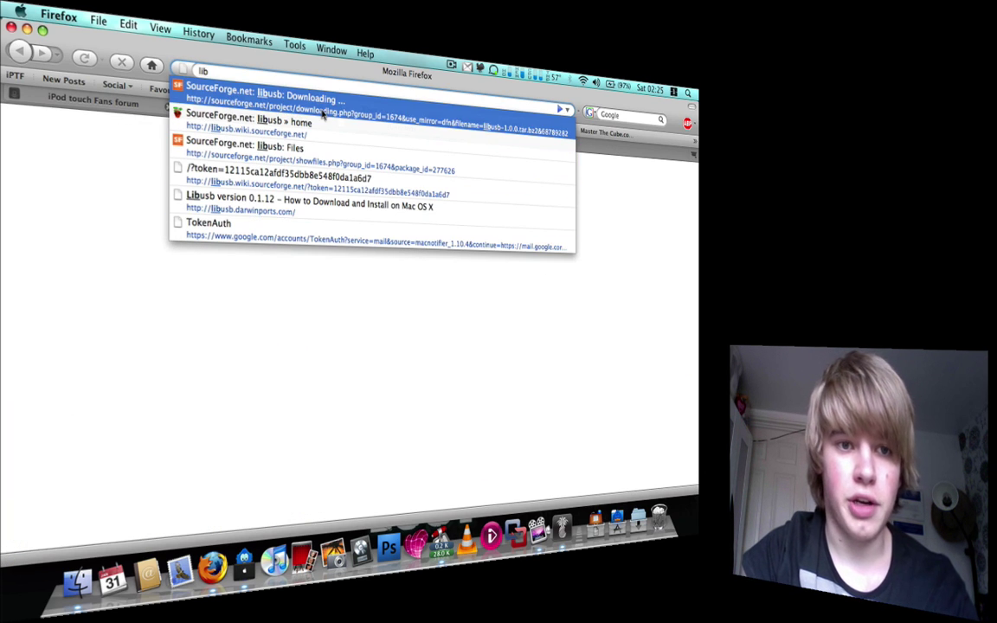
click(322, 114)
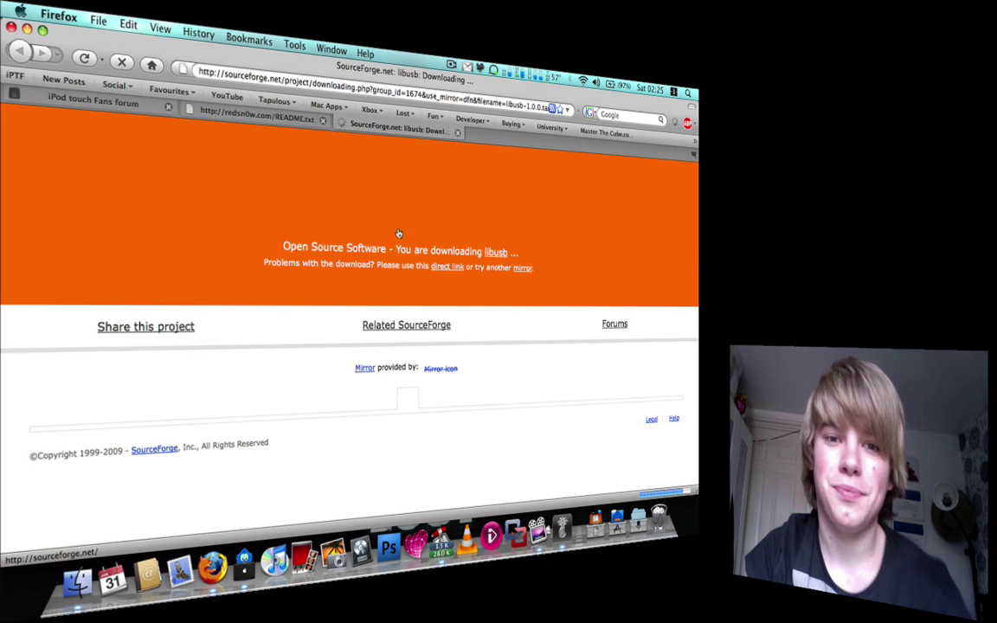
drag(400, 184, 486, 138)
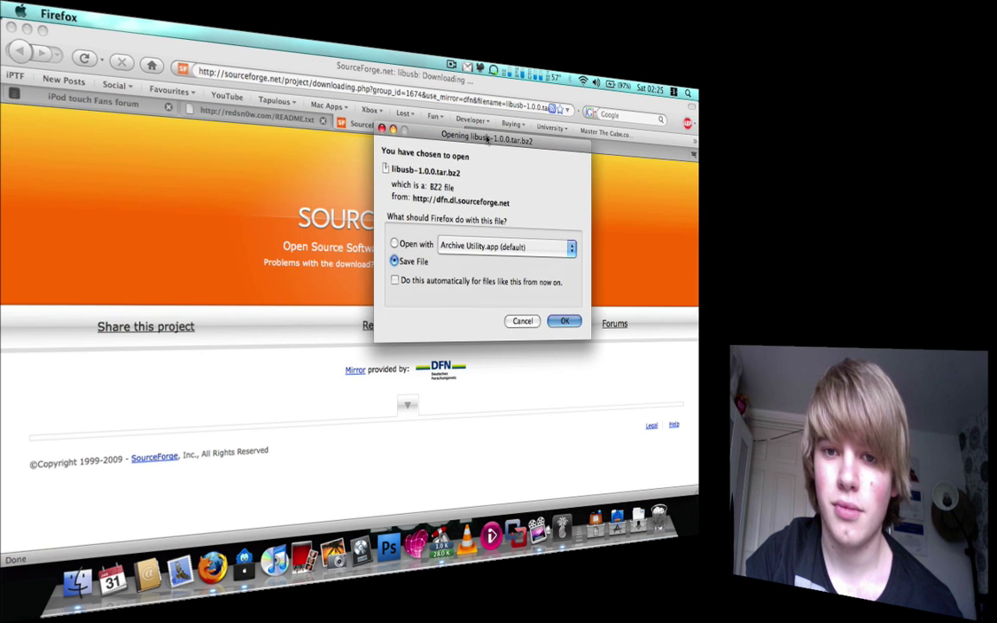
click(523, 321)
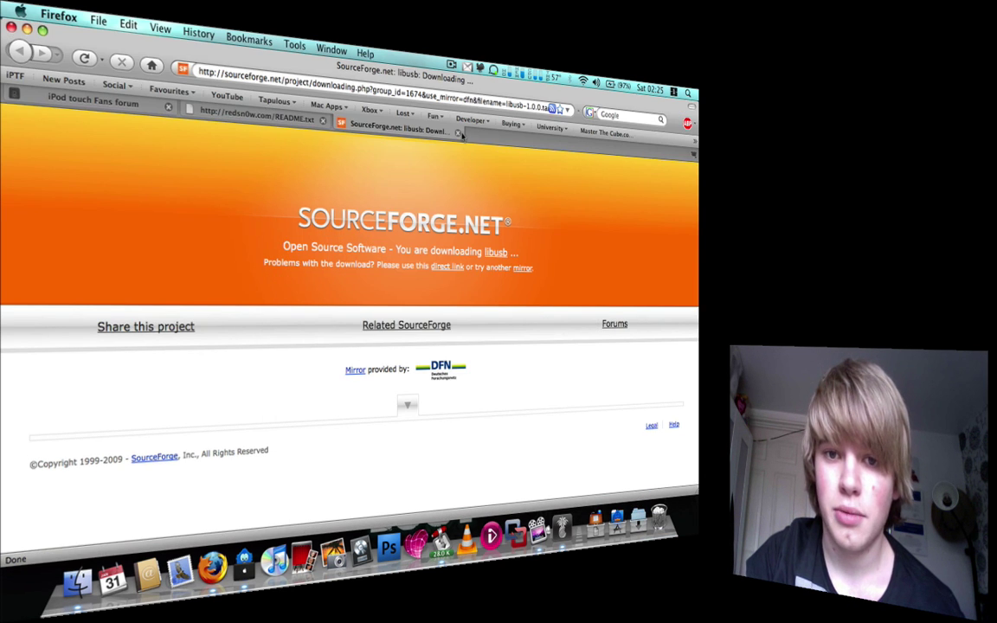
click(417, 123)
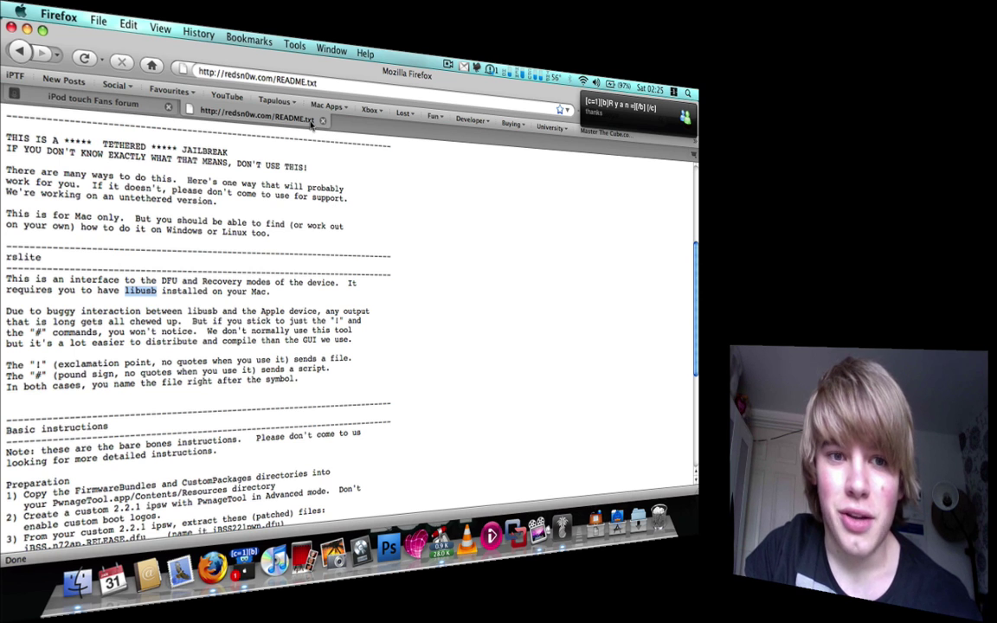
Step: Return to the redsn0w.com home page and look through the forum list on the iPod touch Fans site
click(21, 53)
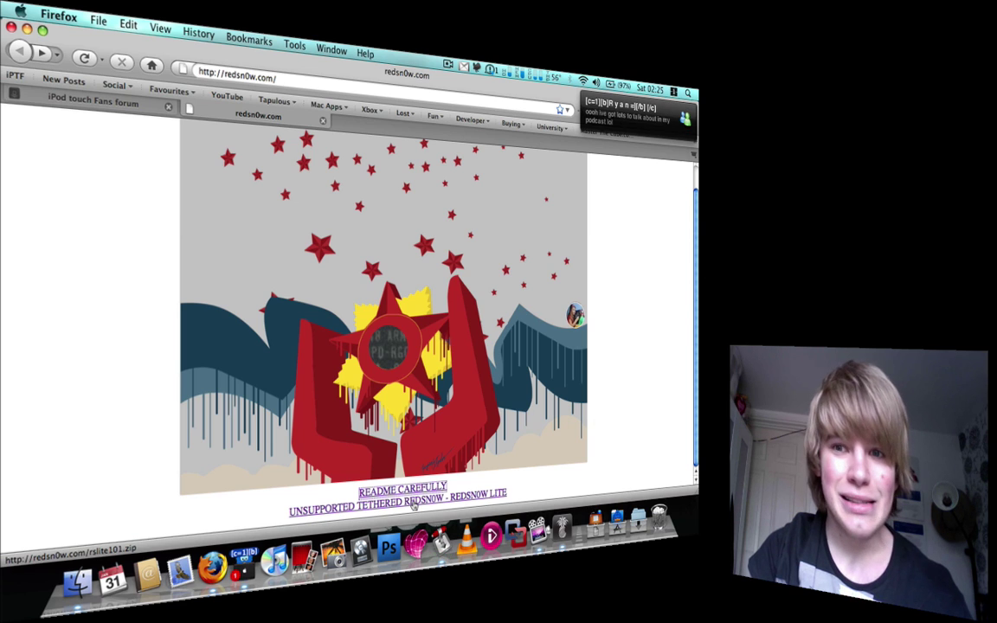
click(143, 105)
scroll(343, 305, down, 5)
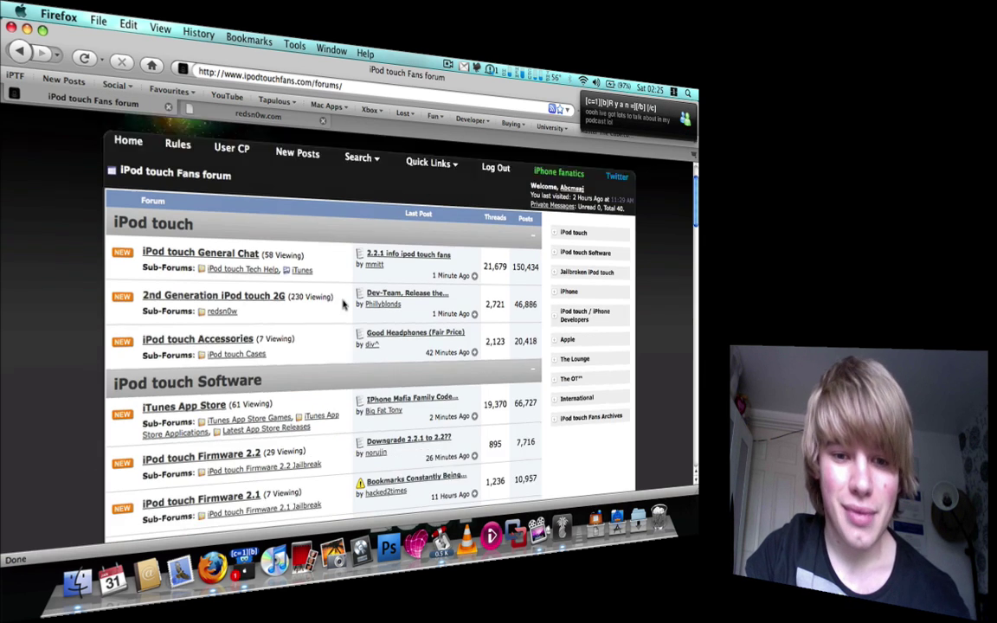
scroll(346, 307, down, 10)
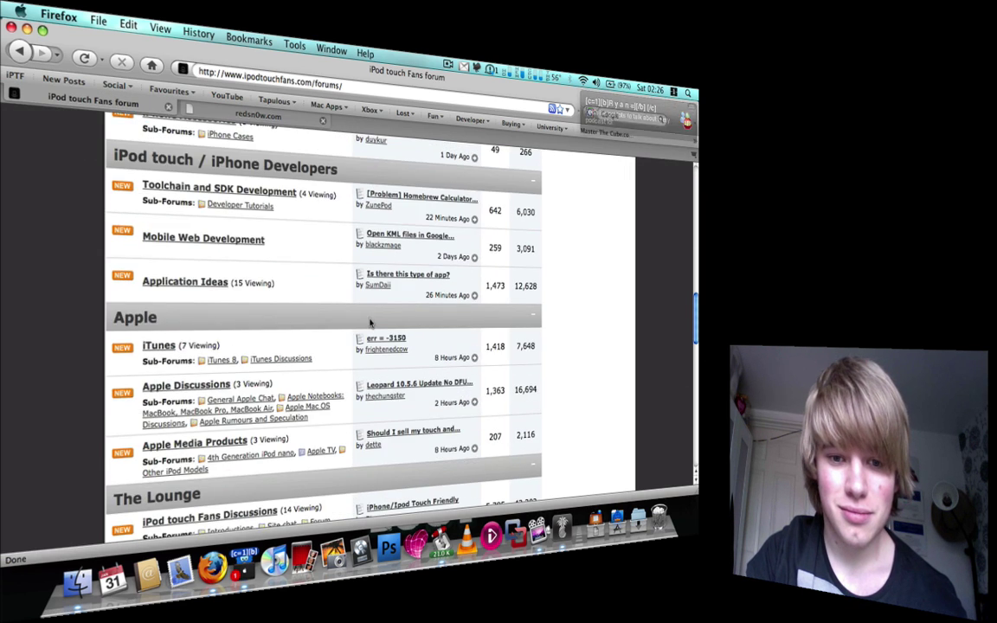
scroll(371, 323, down, 3)
scroll(368, 322, up, 15)
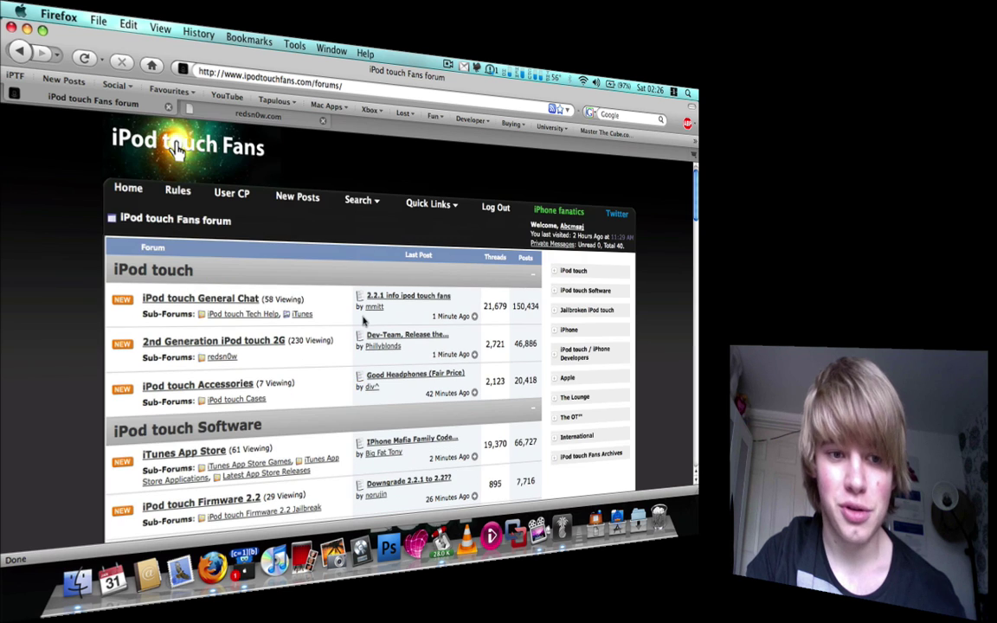
Step: Load hacktheipodtouch.com in a new tab, review the RedSn0w Tethered Jailbreak Released! post and open its comments
key(super+t)
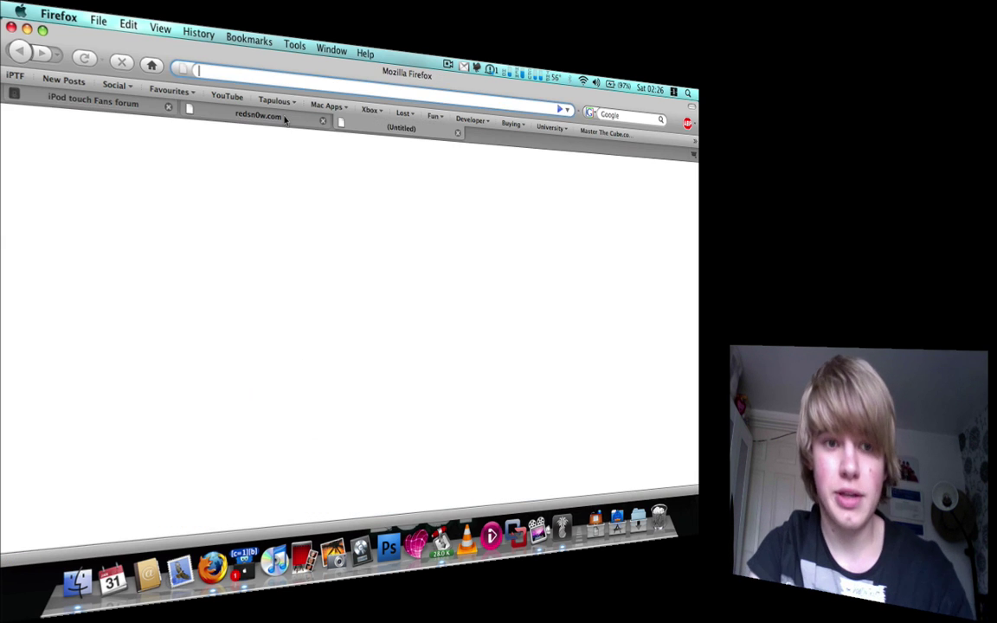
text(hac)
key(Down)
key(Return)
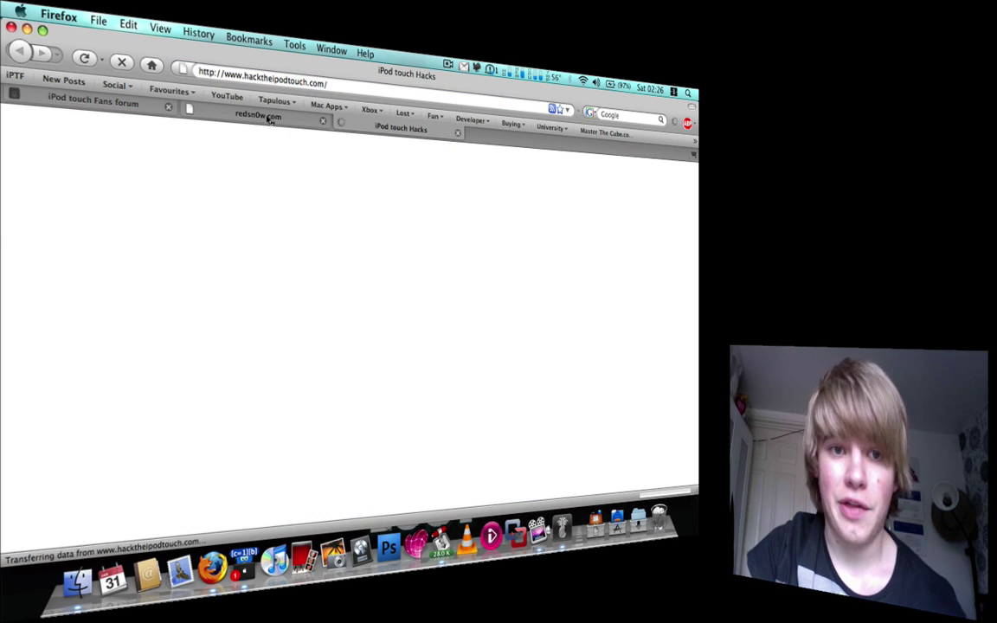
scroll(352, 212, down, 3)
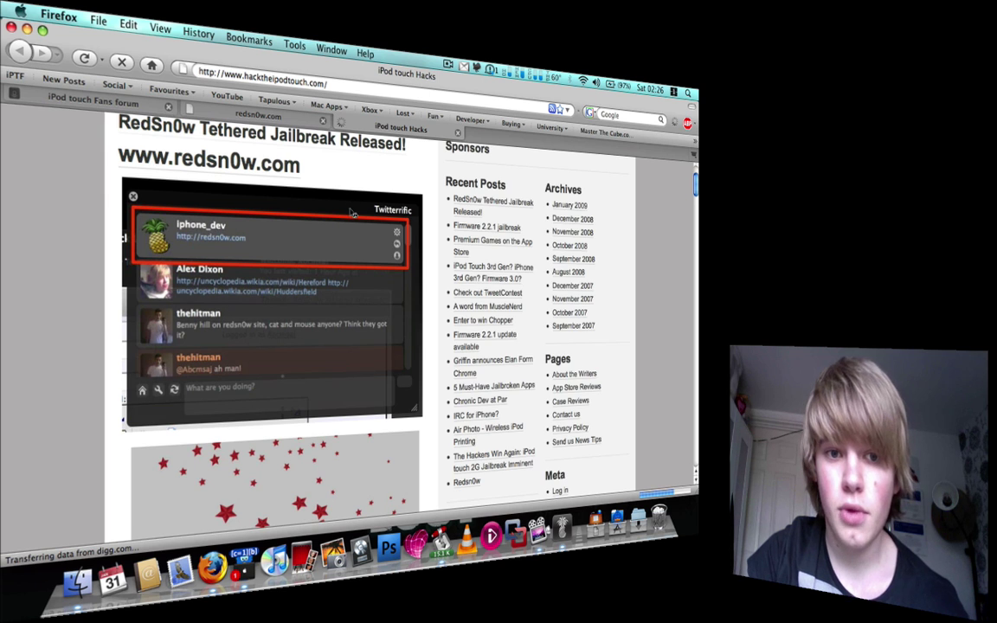
scroll(340, 189, up, 1)
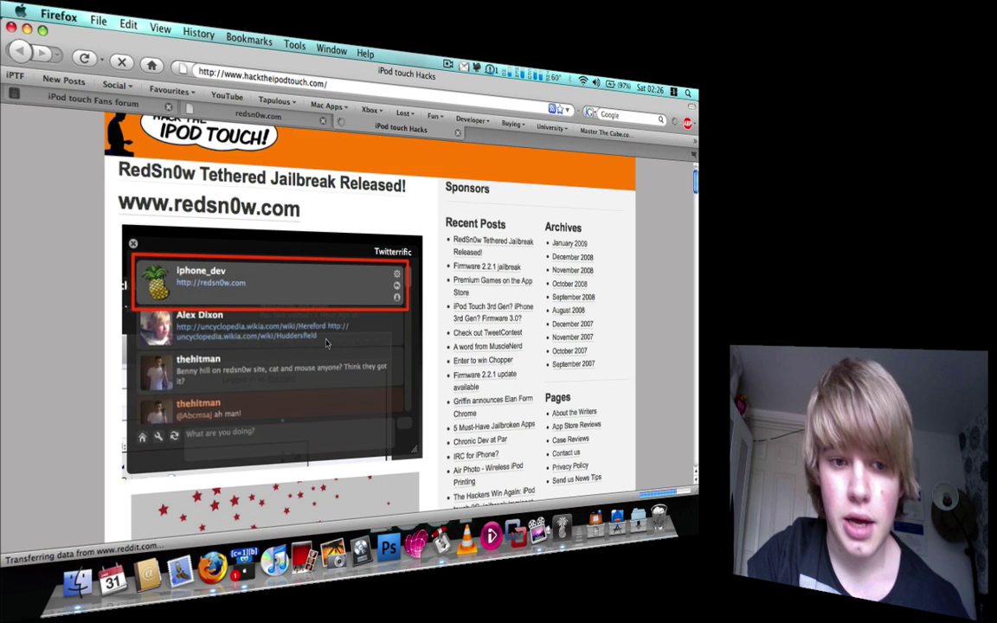
scroll(293, 305, down, 10)
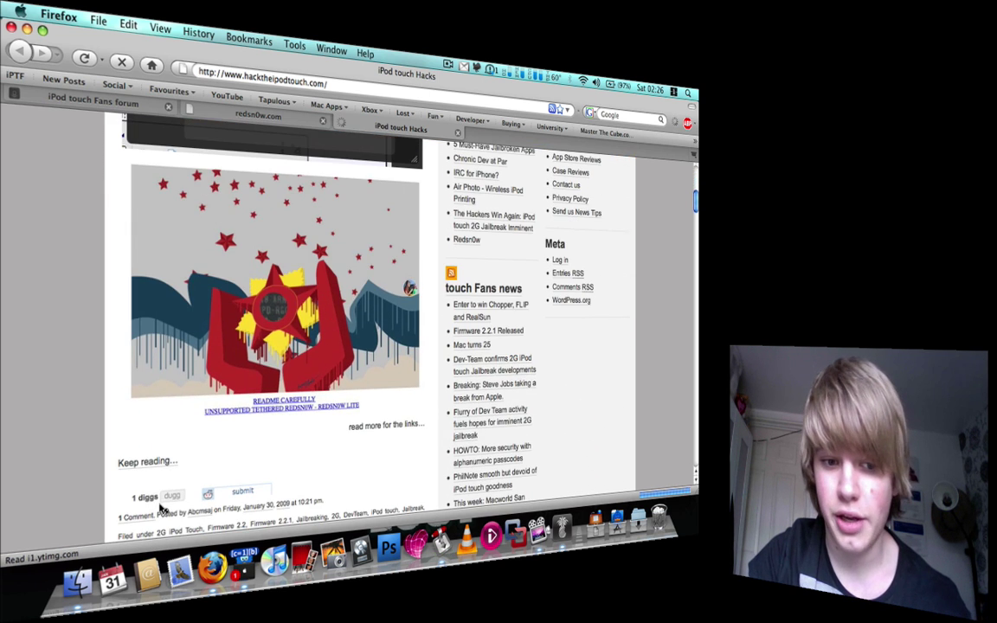
scroll(165, 504, down, 2)
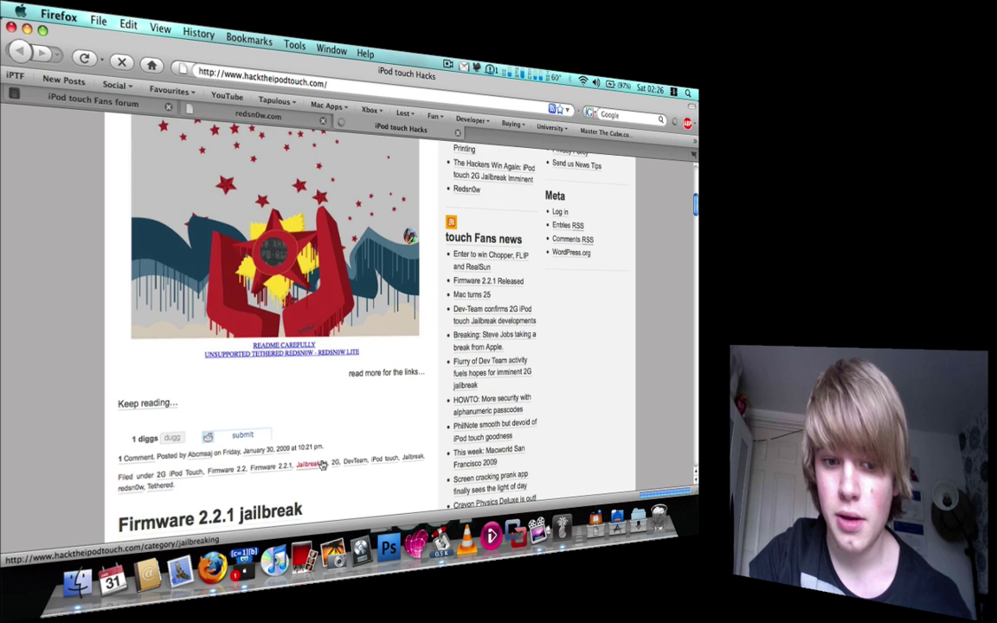
click(136, 458)
Step: Open the "RedSn0w Tethered Released." thread in the iPod touch Fans redsn0w sub-forum and go to its last page
click(75, 98)
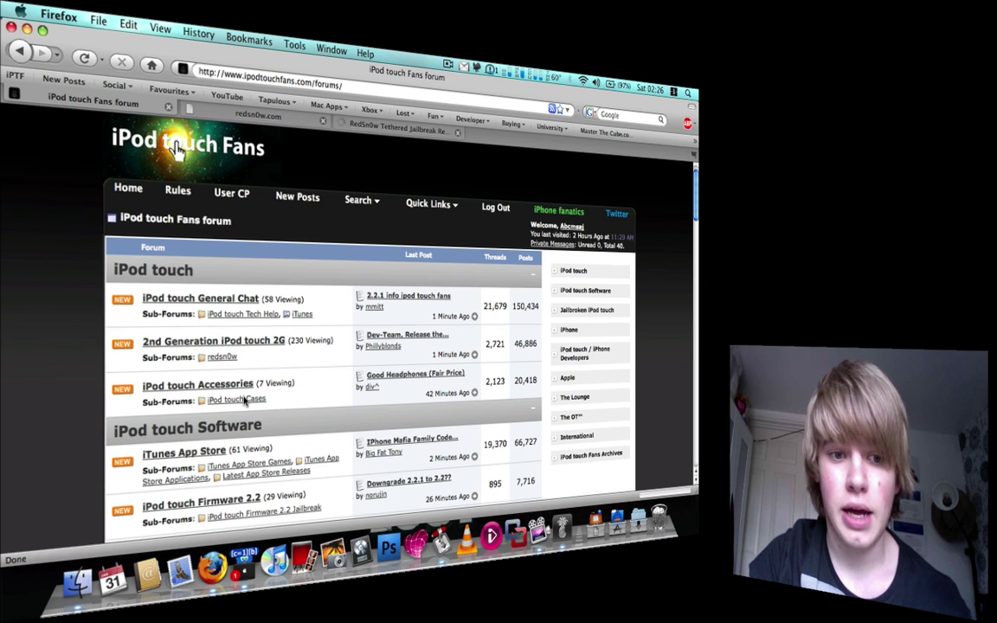
click(224, 359)
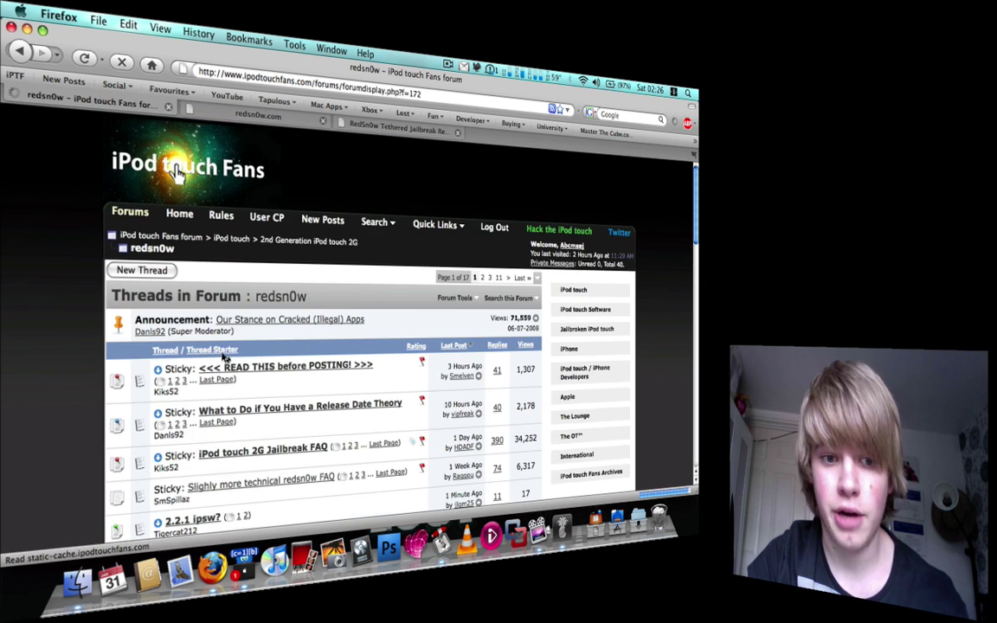
scroll(223, 432, down, 2)
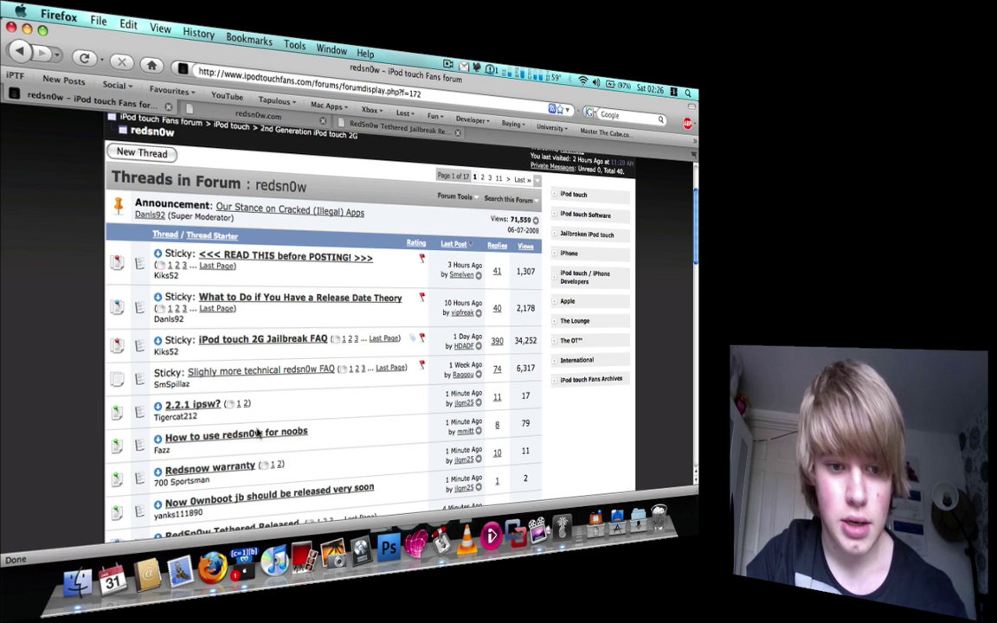
scroll(223, 458, down, 2)
click(224, 475)
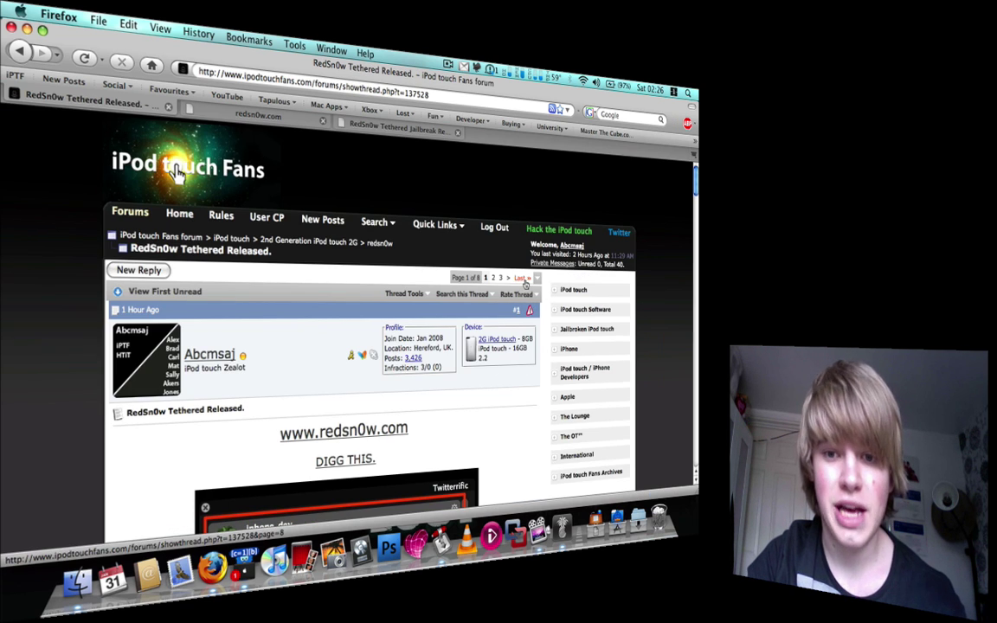
click(522, 278)
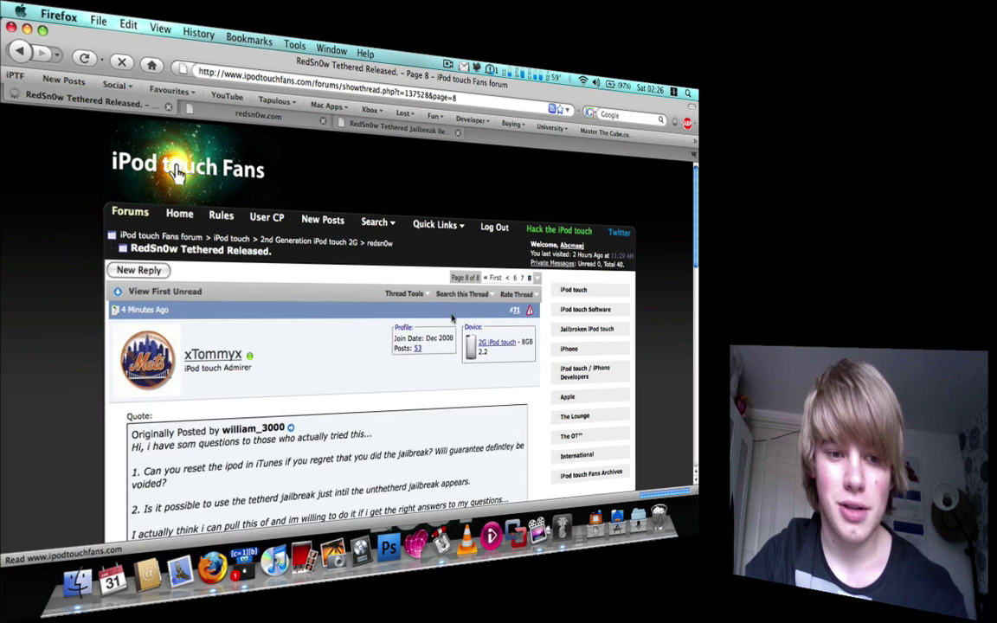